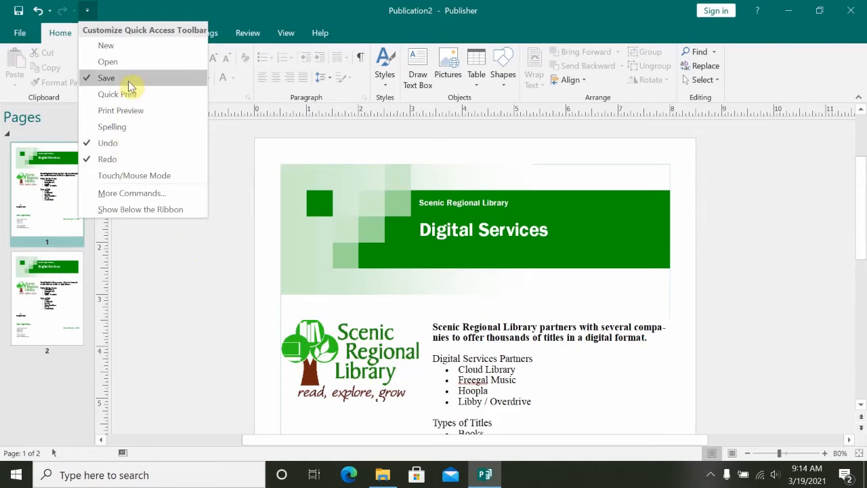
- Add Print Preview to the Quick Access Toolbar and remove it again
{"action": "left_click", "coordinate": [148, 112]}
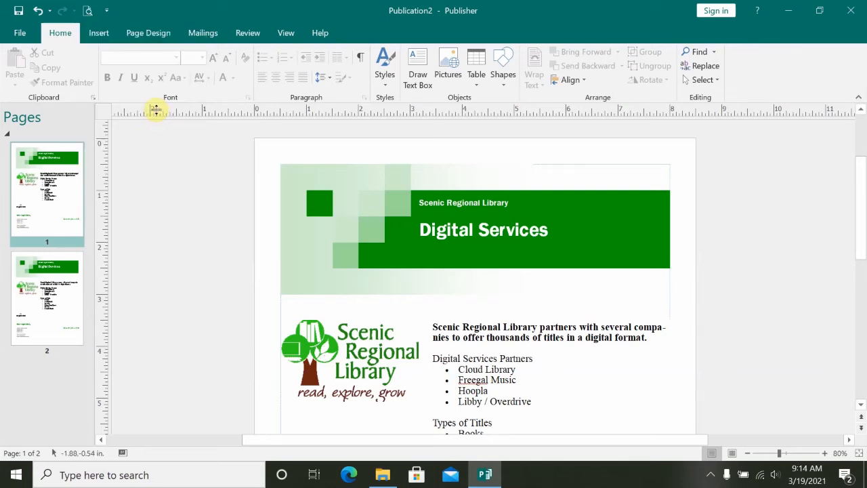
{"action": "left_click", "coordinate": [107, 11]}
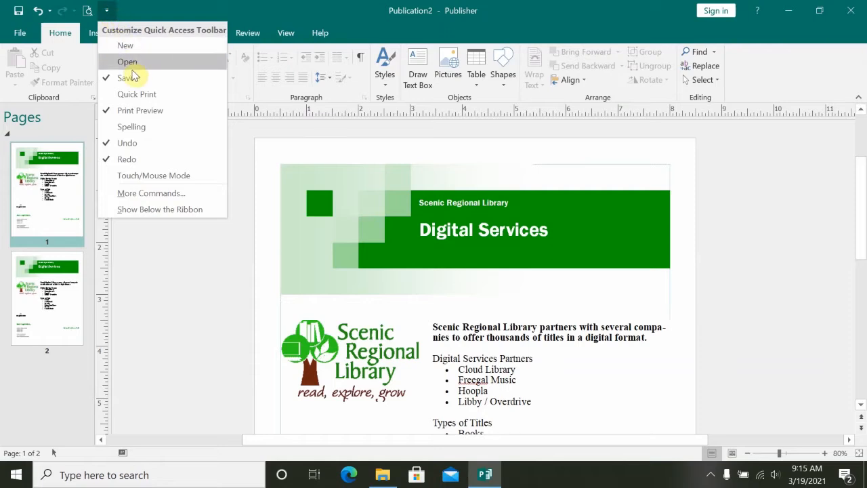
{"action": "left_click", "coordinate": [137, 114]}
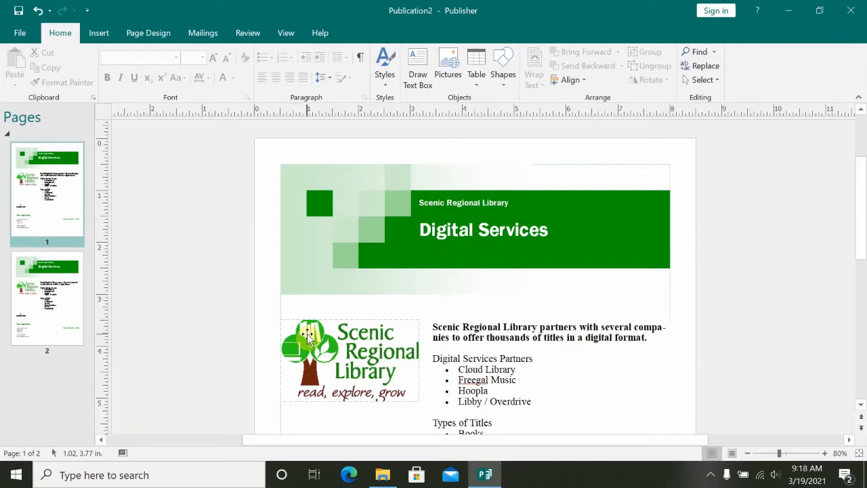
- Select the library logo and view the flyer at several magnifications, from 110% down to 59%
{"action": "left_click", "coordinate": [389, 341]}
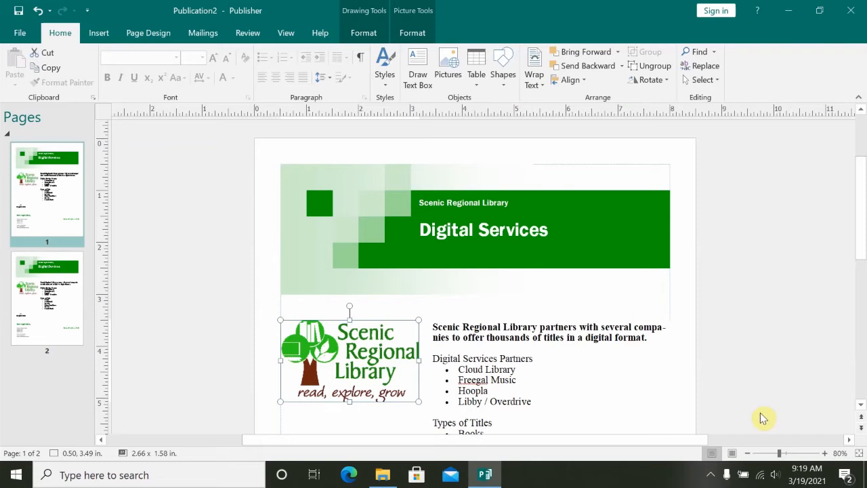
{"action": "left_click", "coordinate": [826, 453]}
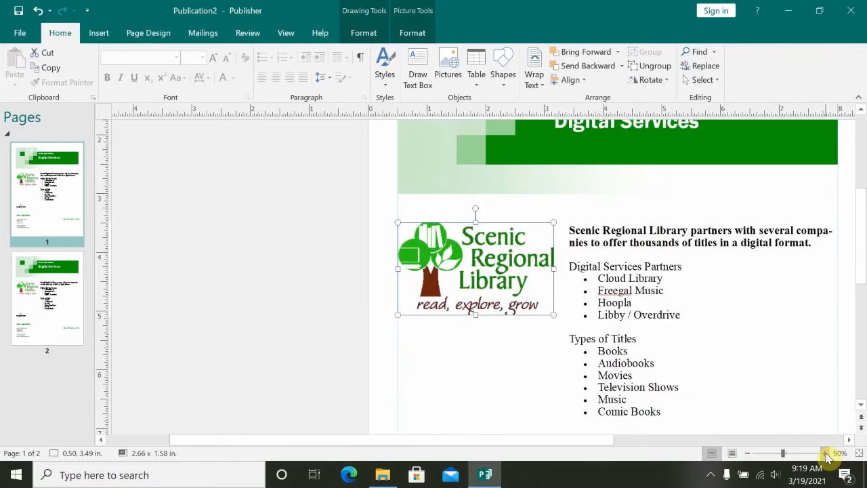
{"action": "left_click", "coordinate": [826, 454]}
{"action": "left_click", "coordinate": [825, 454]}
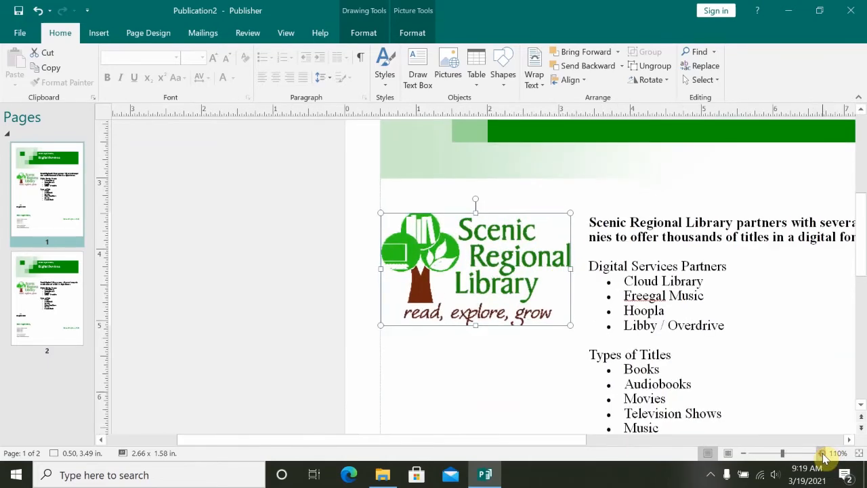
{"action": "left_click", "coordinate": [744, 453]}
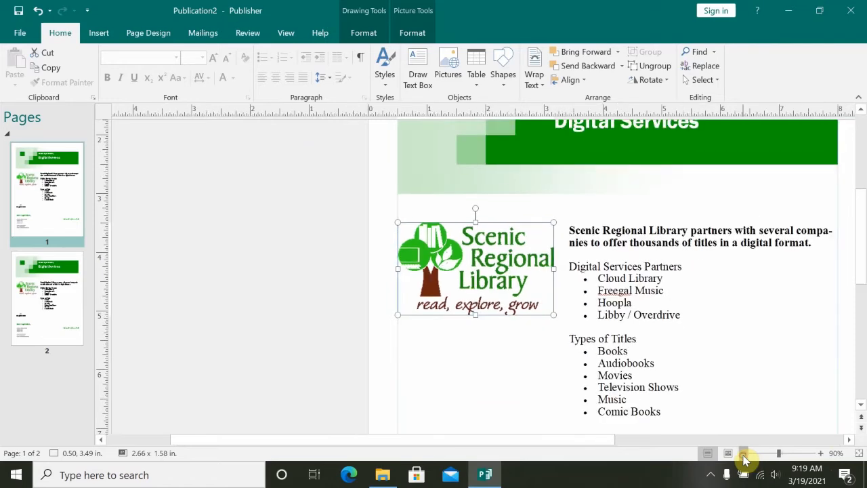
{"action": "left_click", "coordinate": [745, 453]}
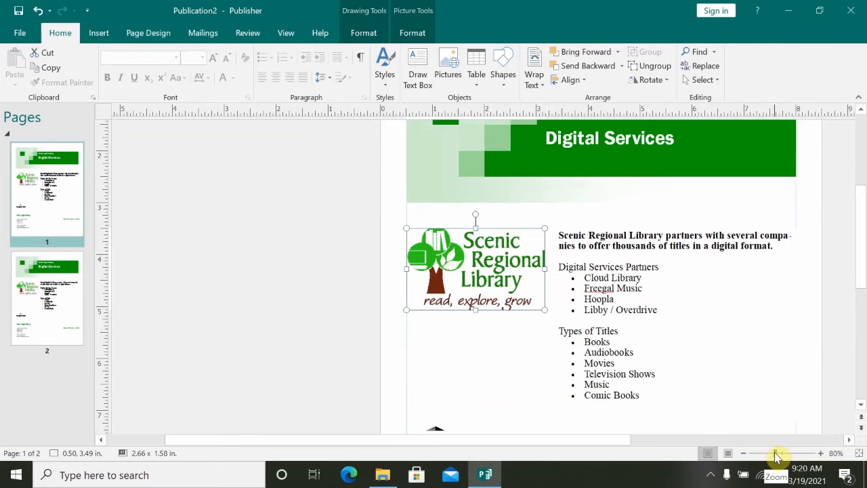
{"action": "mouse_move", "coordinate": [777, 458]}
{"action": "left_mouse_down"}
{"action": "mouse_move", "coordinate": [797, 458]}
{"action": "mouse_move", "coordinate": [768, 458]}
{"action": "left_mouse_up"}
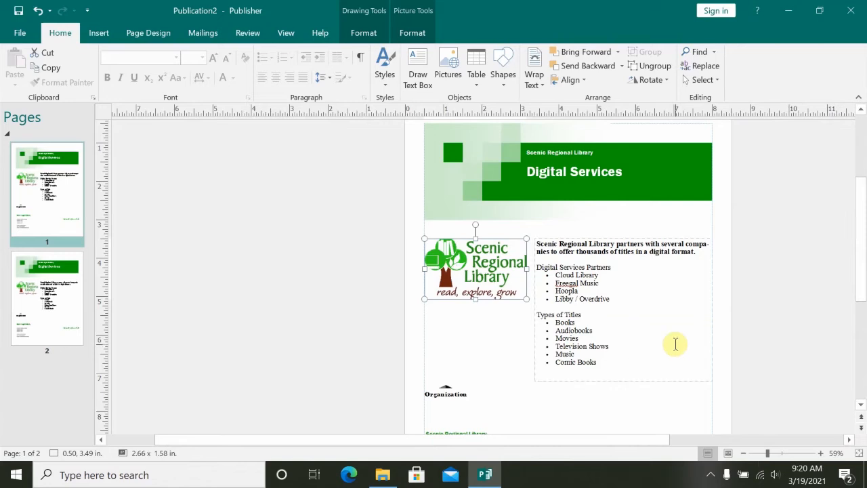
- Enlarge the flyer view to 90% and fit the whole page in the window
{"action": "left_click", "coordinate": [820, 453]}
{"action": "left_click", "coordinate": [821, 453]}
{"action": "left_click", "coordinate": [820, 453]}
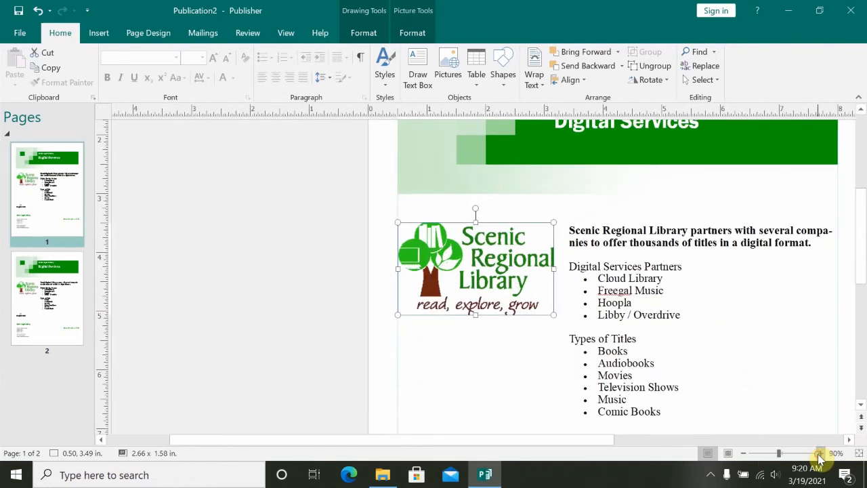
{"action": "left_click", "coordinate": [858, 454]}
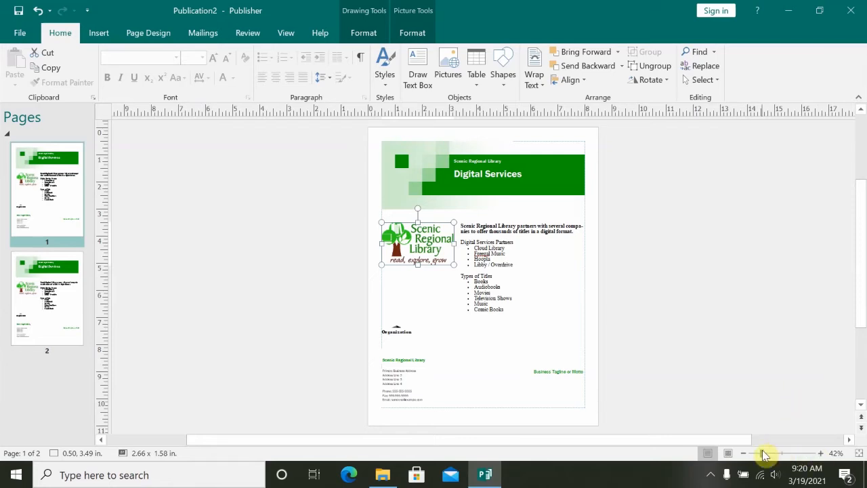
- Zoom the flyer to 83% and bring the logo and the full body text into view
{"action": "left_click_drag", "start_coordinate": [763, 455], "coordinate": [777, 454]}
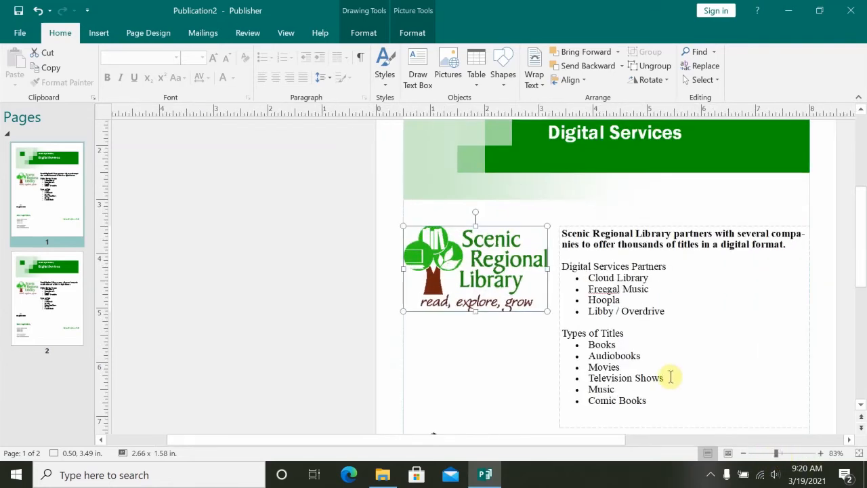
{"action": "left_click_drag", "start_coordinate": [528, 442], "coordinate": [594, 442]}
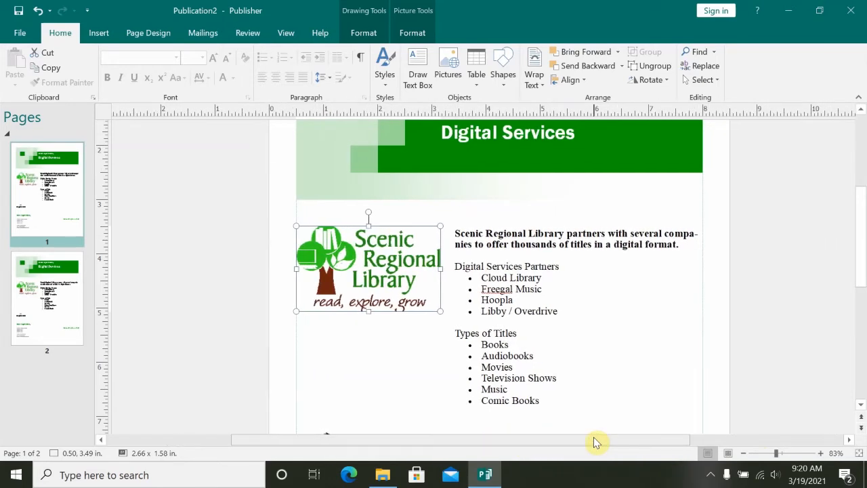
{"action": "mouse_move", "coordinate": [587, 442]}
{"action": "left_mouse_down"}
{"action": "mouse_move", "coordinate": [547, 447]}
{"action": "mouse_move", "coordinate": [589, 442]}
{"action": "left_mouse_up"}
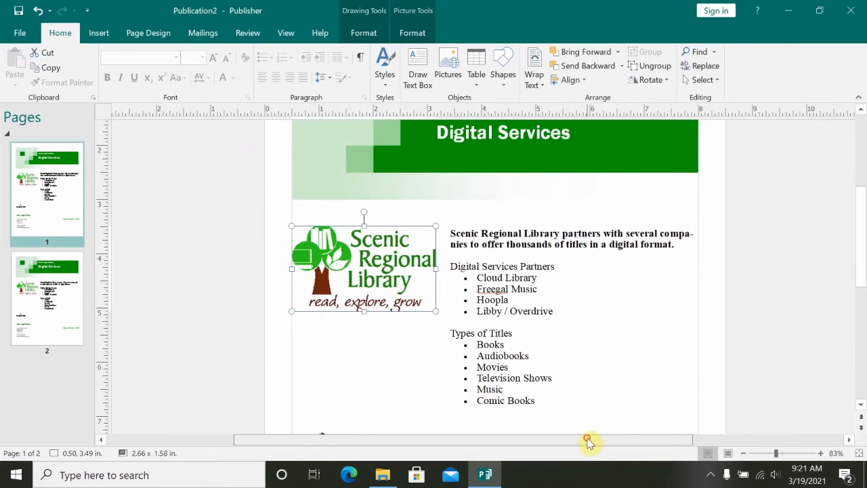
{"action": "left_click_drag", "start_coordinate": [864, 227], "coordinate": [864, 251]}
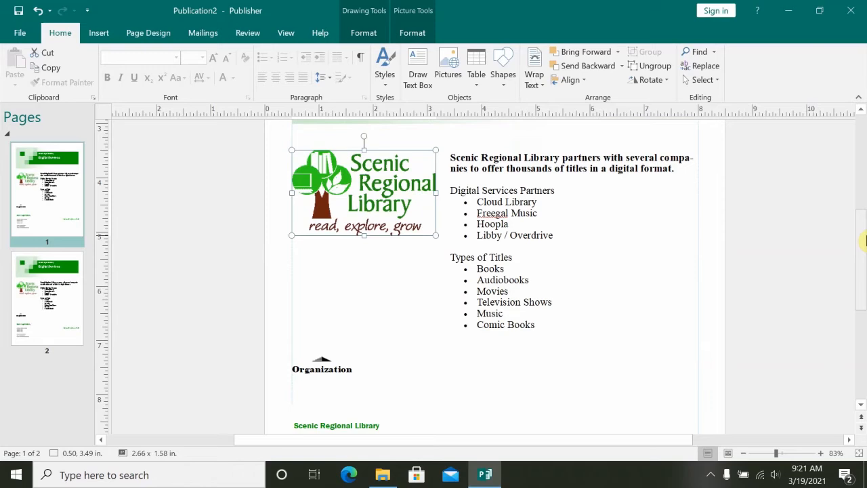
{"action": "scroll", "coordinate": [475, 181], "scroll_direction": "up", "scroll_amount": 1}
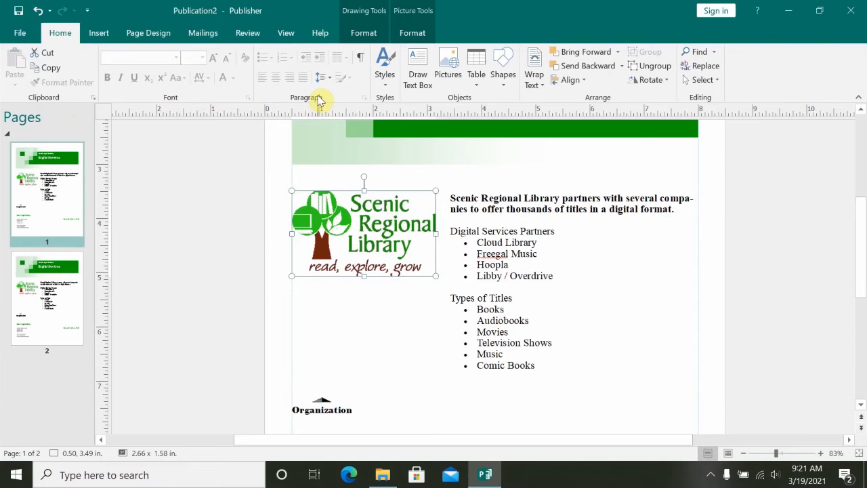
- Examine the detailed font settings of the flyer's body text box and dismiss them
{"action": "left_click", "coordinate": [504, 215]}
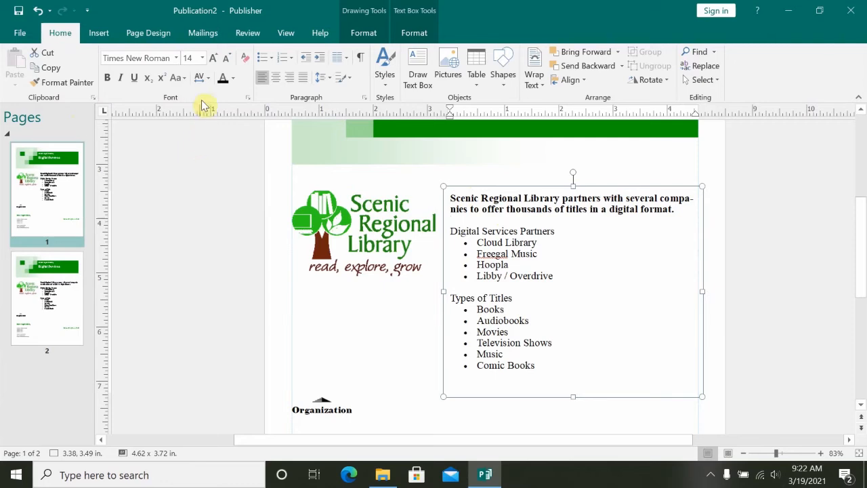
{"action": "left_click", "coordinate": [248, 101]}
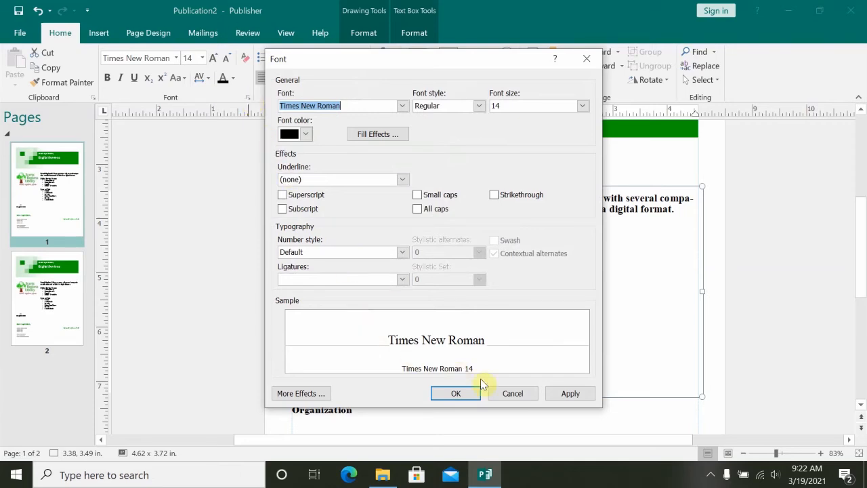
{"action": "left_click", "coordinate": [519, 394]}
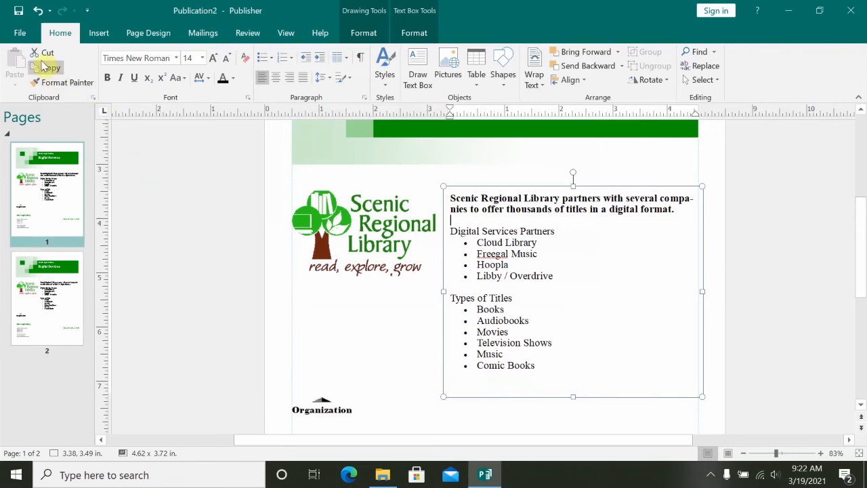
- Examine the publication's Info page and the Insert, Page Design, Mailings, Review, View and Help commands, returning to the Home commands
{"action": "left_click", "coordinate": [25, 39]}
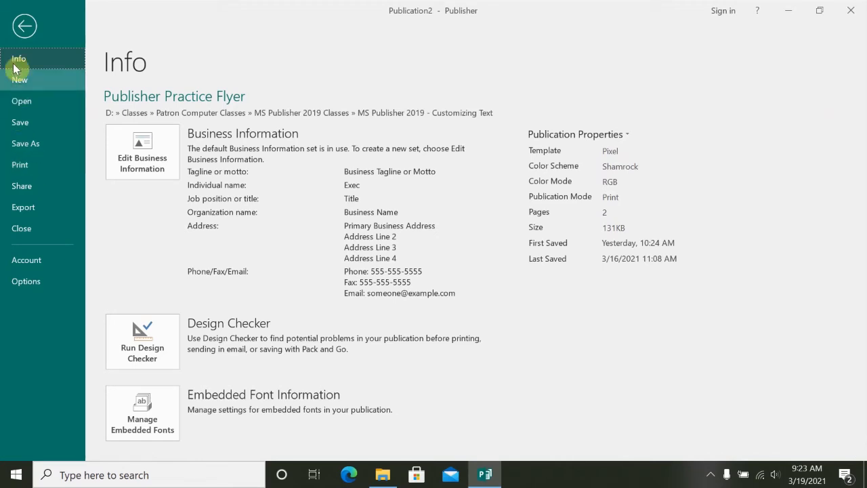
{"action": "left_click", "coordinate": [26, 26]}
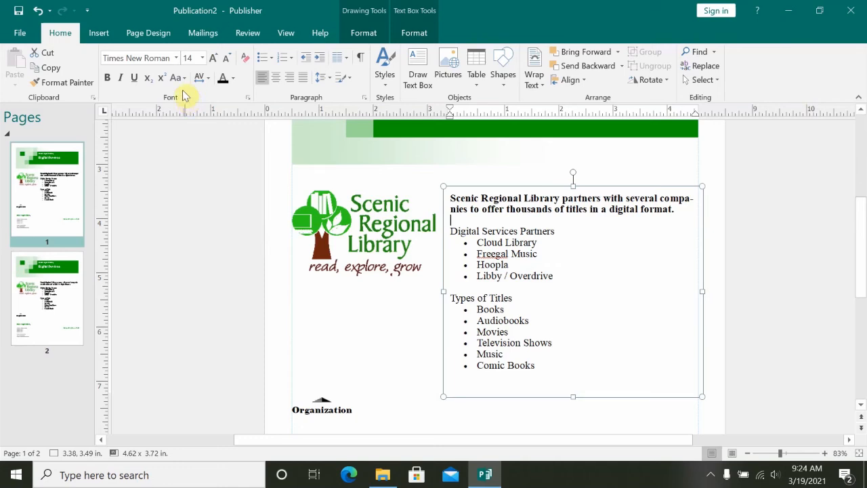
{"action": "left_click", "coordinate": [95, 33]}
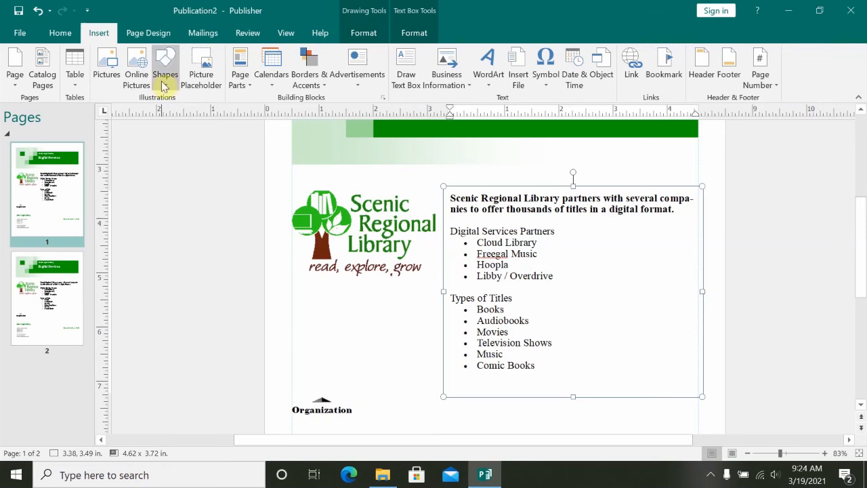
{"action": "left_click", "coordinate": [156, 33]}
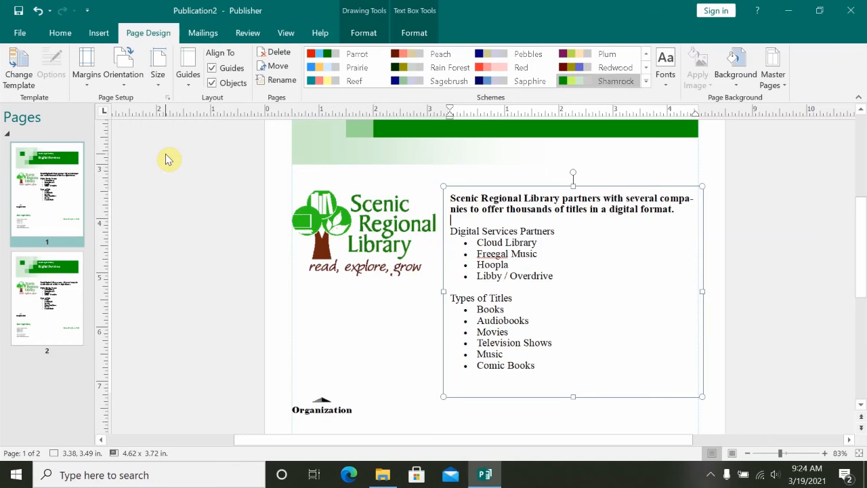
{"action": "left_click", "coordinate": [209, 34]}
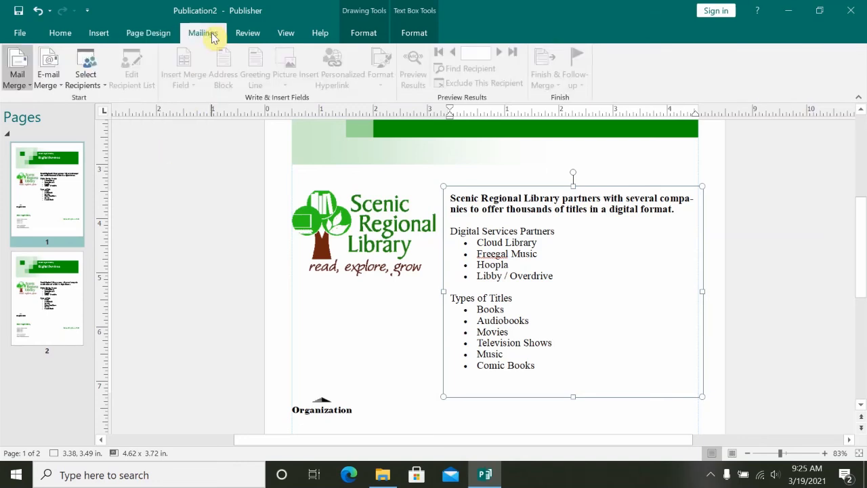
{"action": "left_click", "coordinate": [280, 229]}
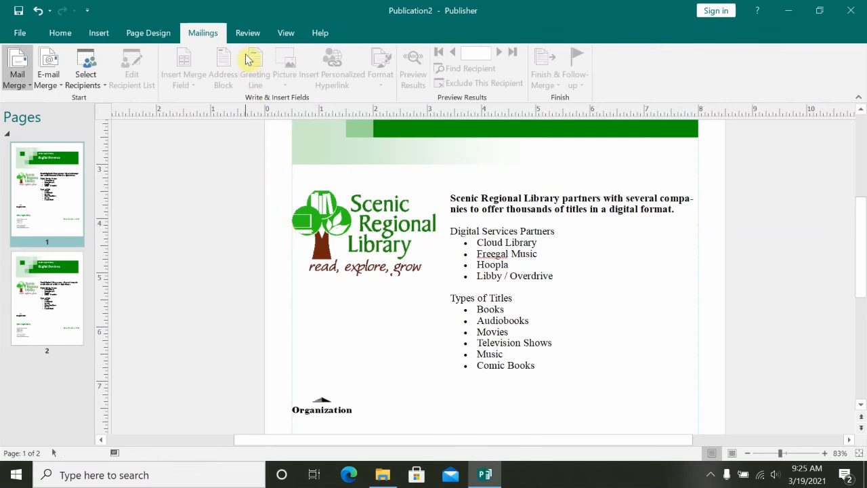
{"action": "left_click", "coordinate": [248, 34]}
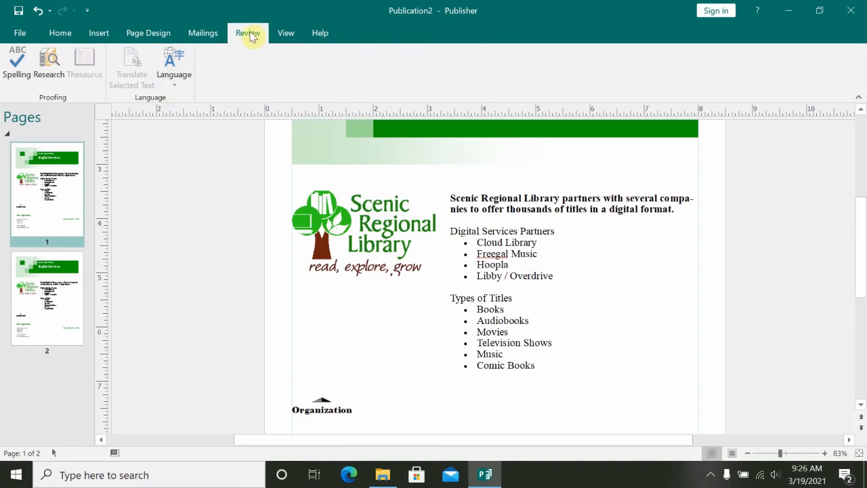
{"action": "left_click", "coordinate": [292, 34]}
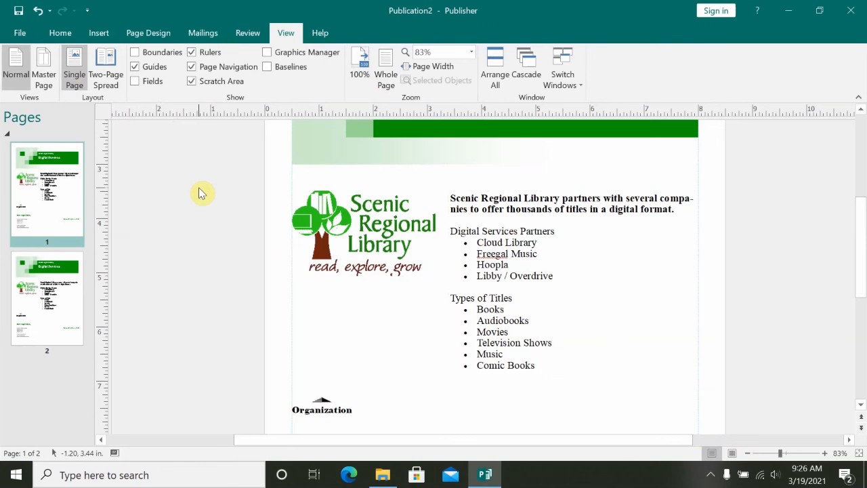
{"action": "left_click", "coordinate": [317, 33]}
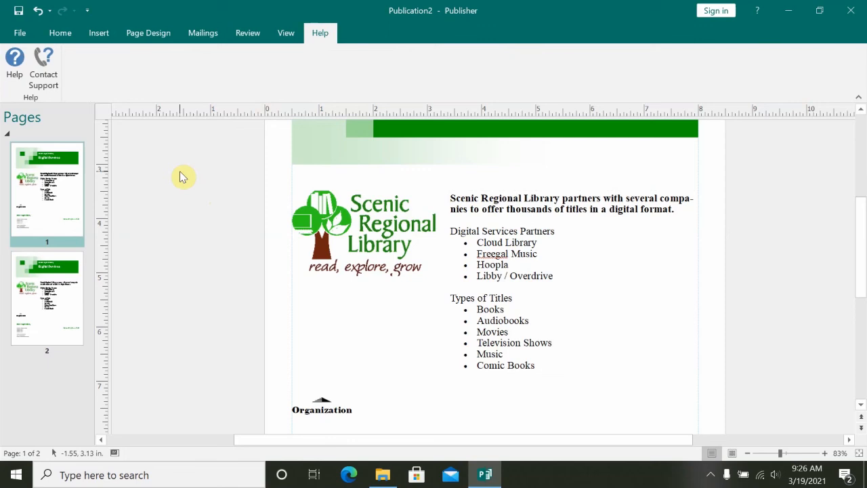
{"action": "left_click", "coordinate": [72, 35]}
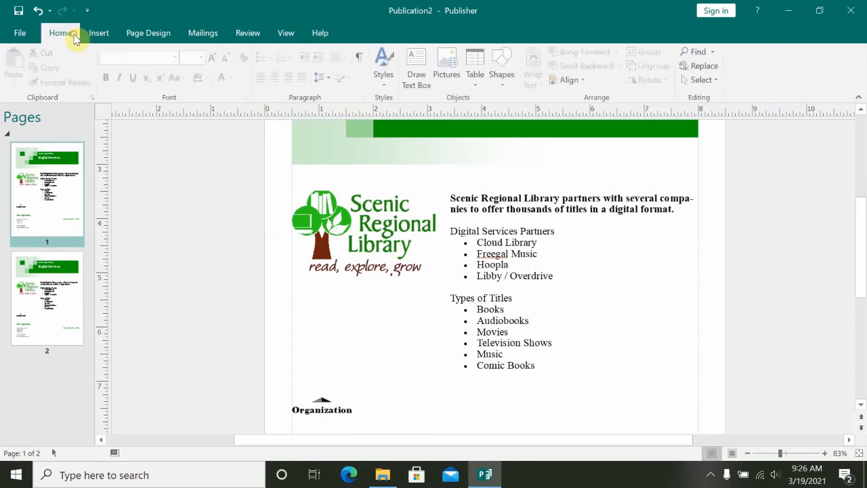